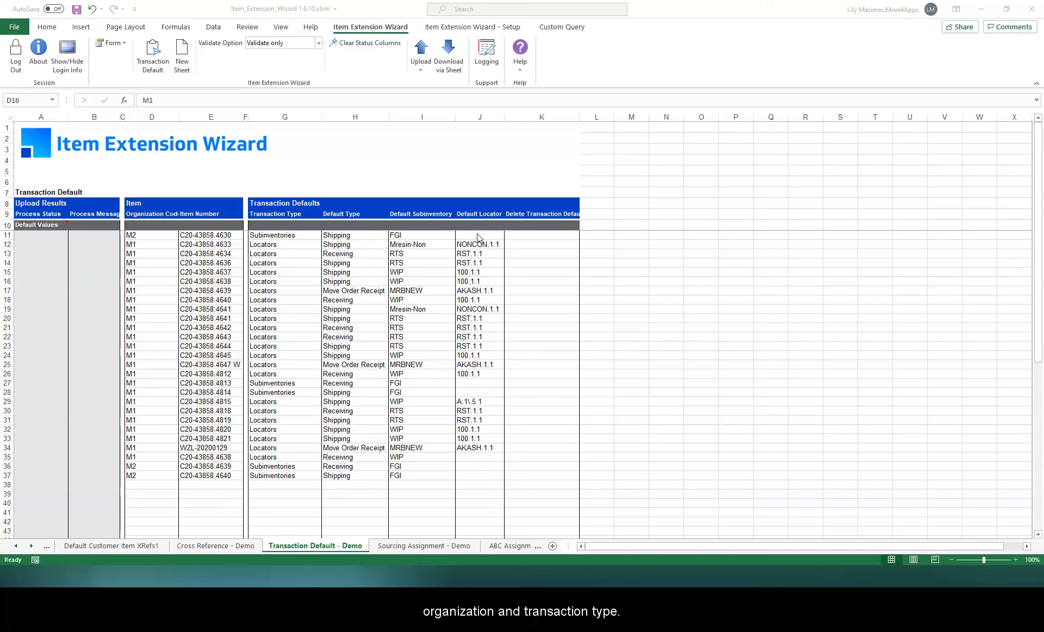
# Open the Locators record in row 21 in the header form, check the transaction type choices and save the form.
pyautogui.moveTo(7, 308); pyautogui.dragTo(6, 318)
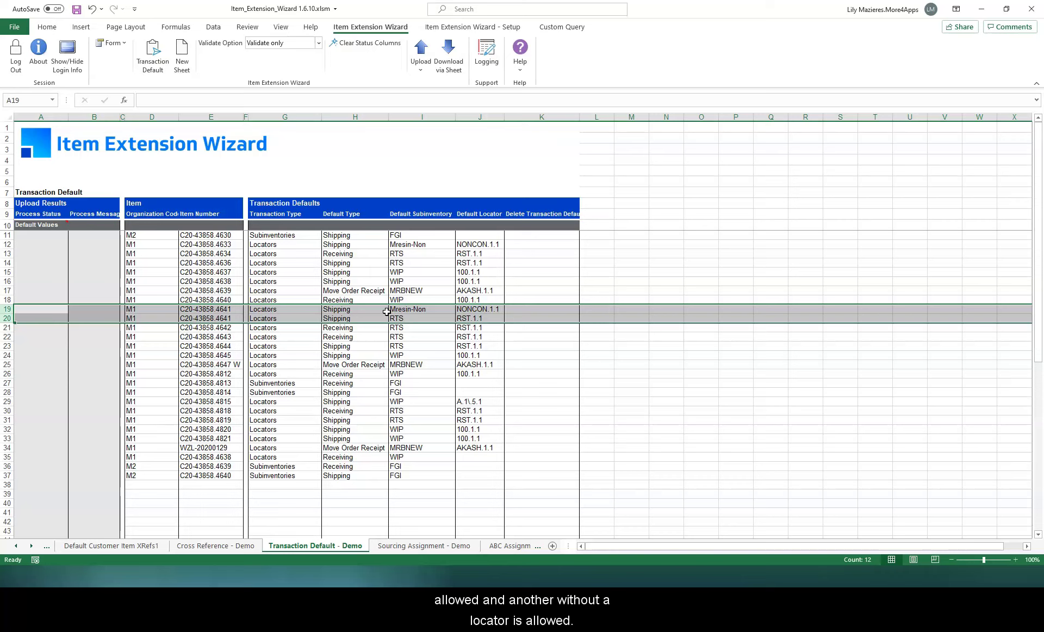
pyautogui.click(314, 327)
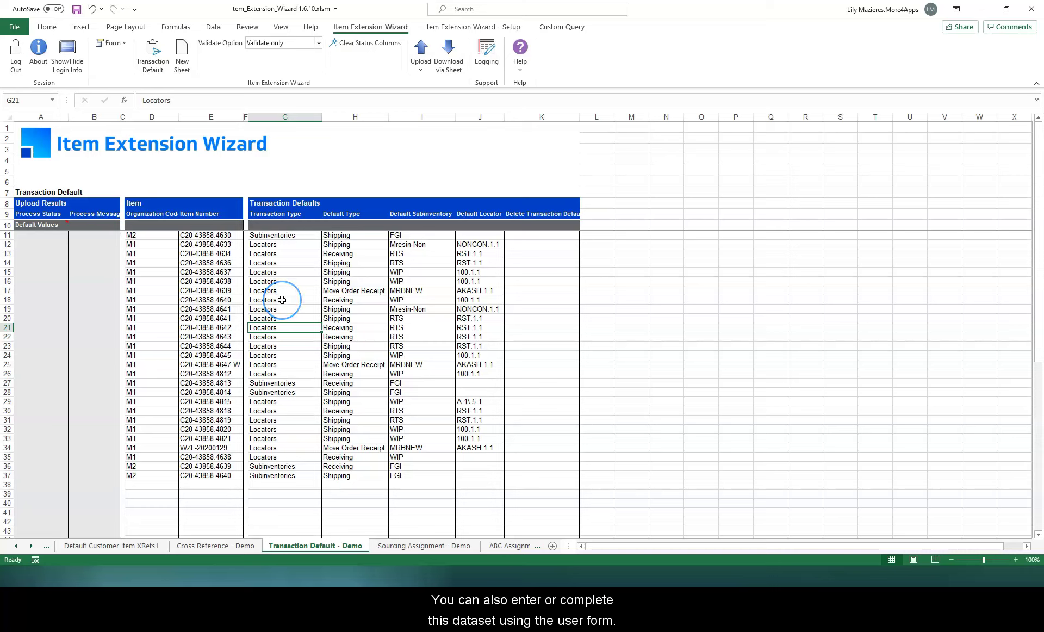
pyautogui.click(125, 44)
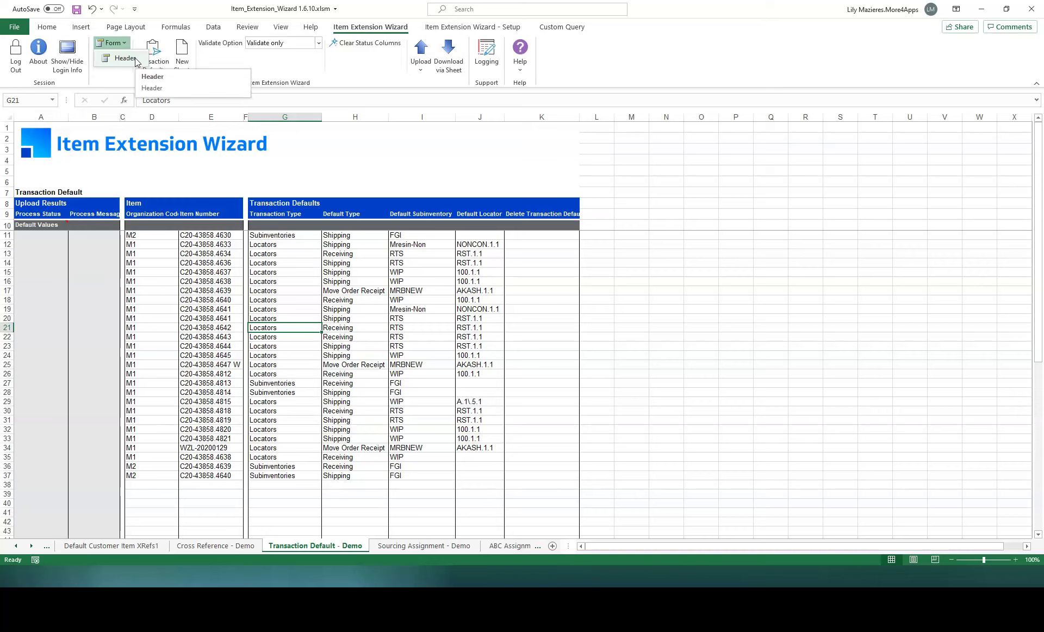
pyautogui.click(285, 327)
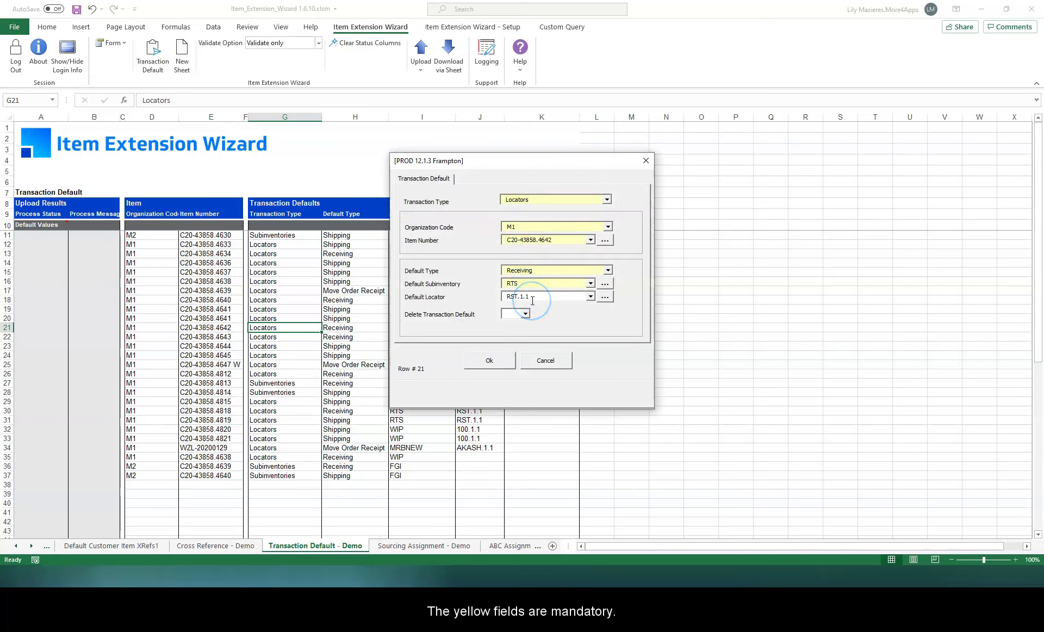
pyautogui.click(606, 200)
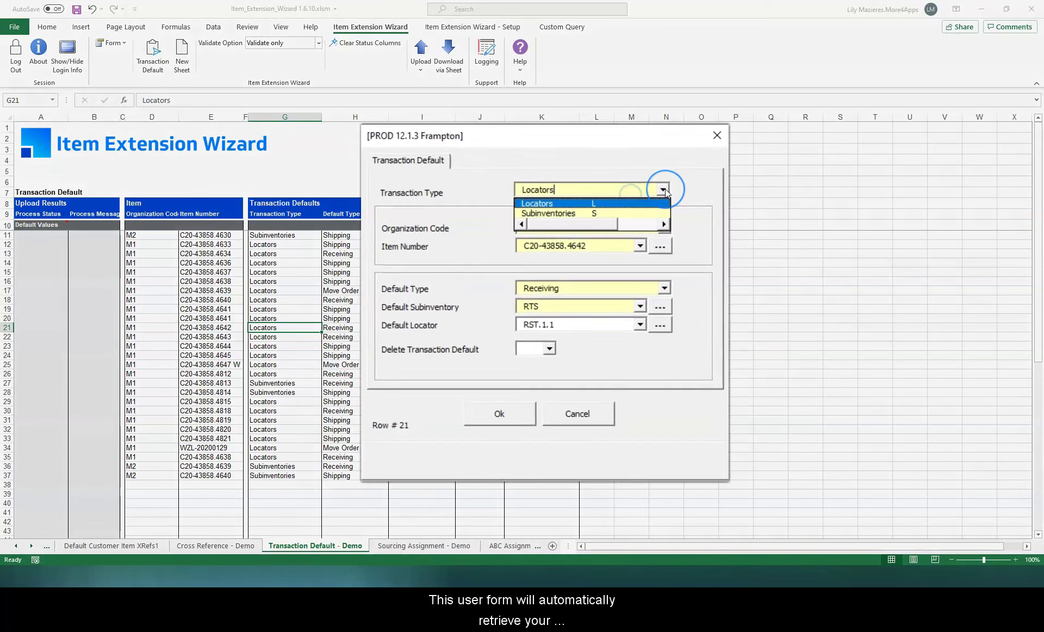
pyautogui.click(664, 190)
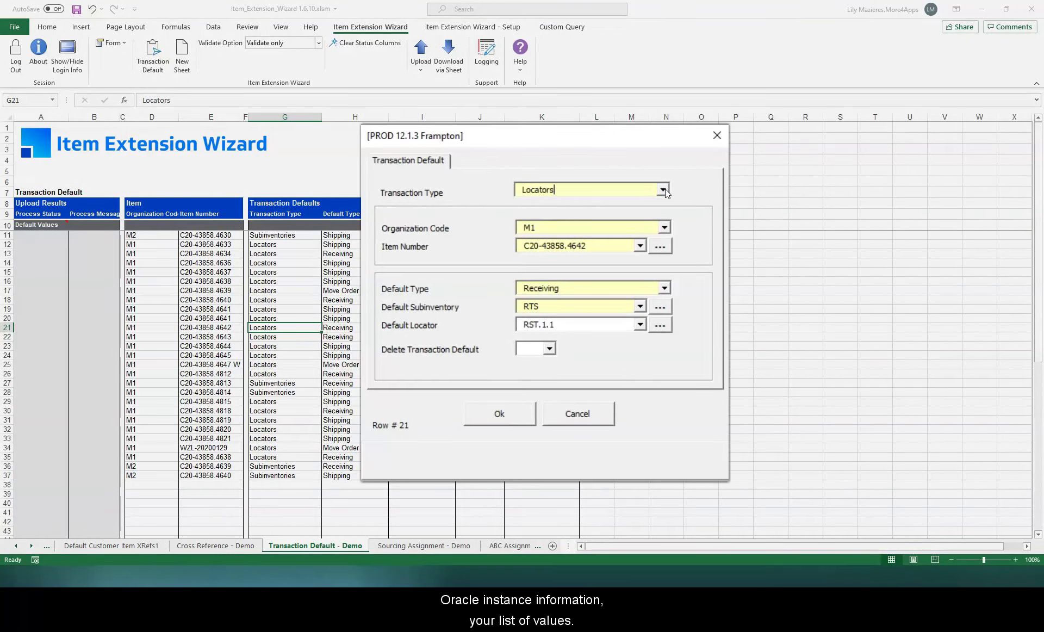
pyautogui.click(471, 189)
pyautogui.click(702, 174)
pyautogui.click(499, 362)
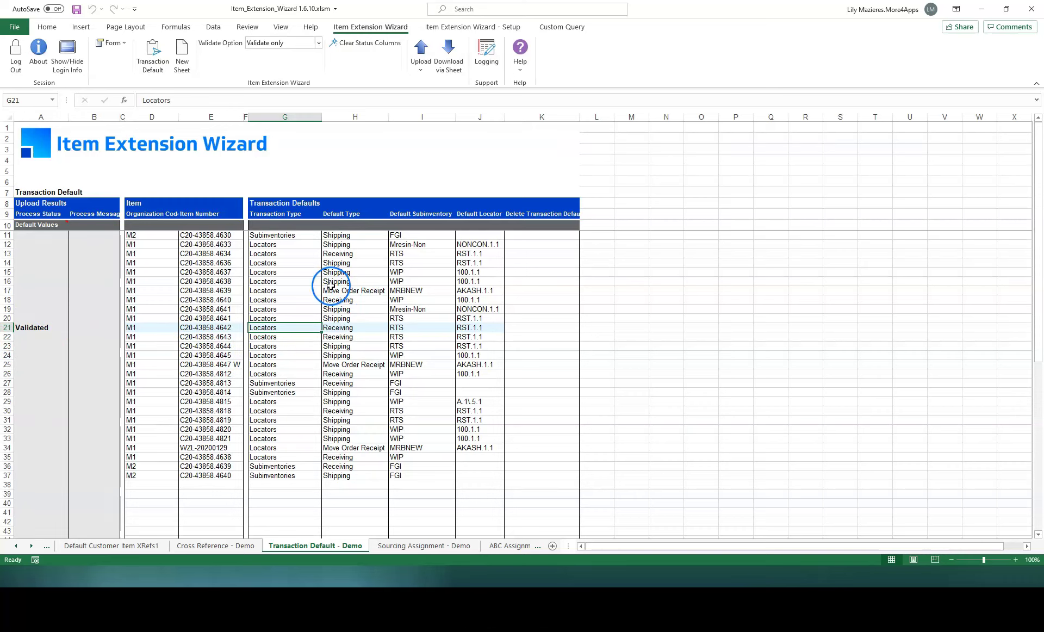
# Copy the Locators transaction type from row 12 into the default values row.
pyautogui.click(296, 225)
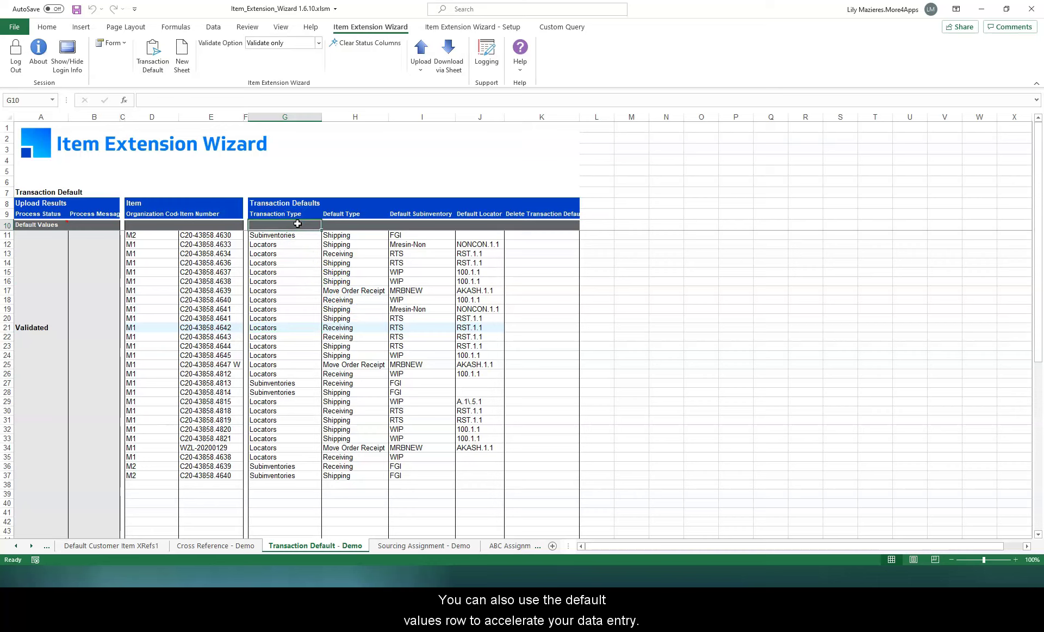
pyautogui.click(295, 244)
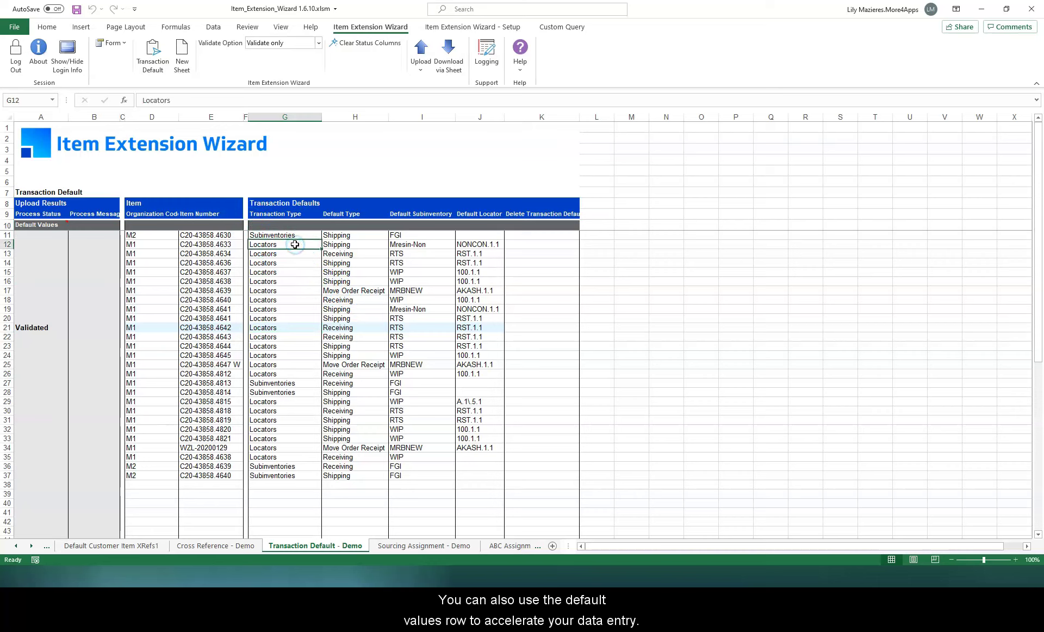
pyautogui.hotkey('ctrl', 'c')
pyautogui.rightClick(294, 225)
pyautogui.click(332, 396)
# Clear the Locators transaction type entries in rows 12 to 26 and rows 29 to 35.
pyautogui.moveTo(272, 244); pyautogui.dragTo(270, 373)
pyautogui.press('Delete')
pyautogui.click(275, 272)
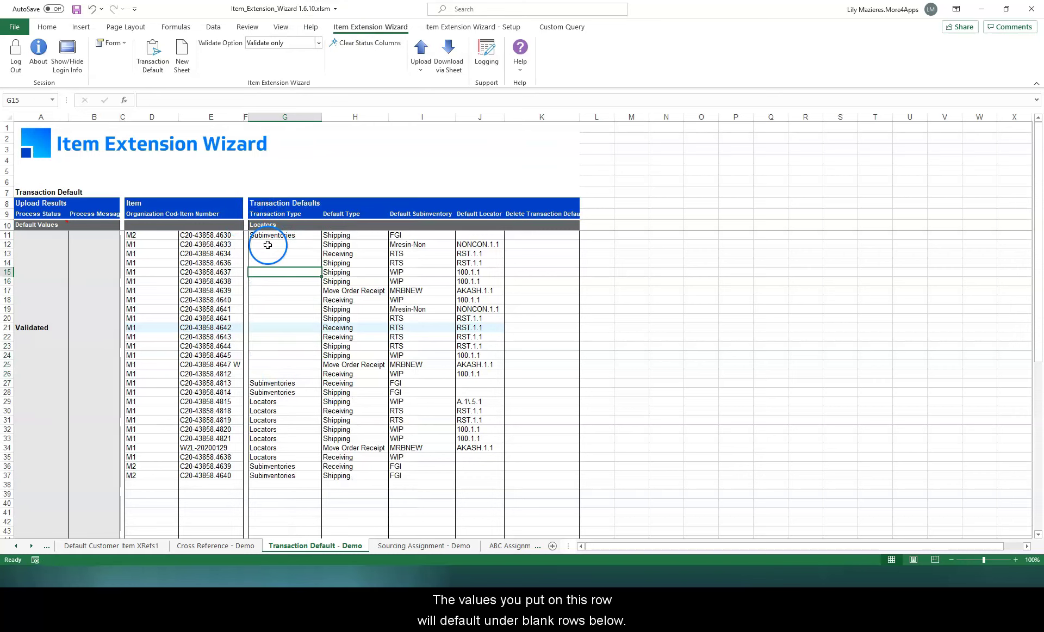
pyautogui.moveTo(284, 244); pyautogui.dragTo(291, 375)
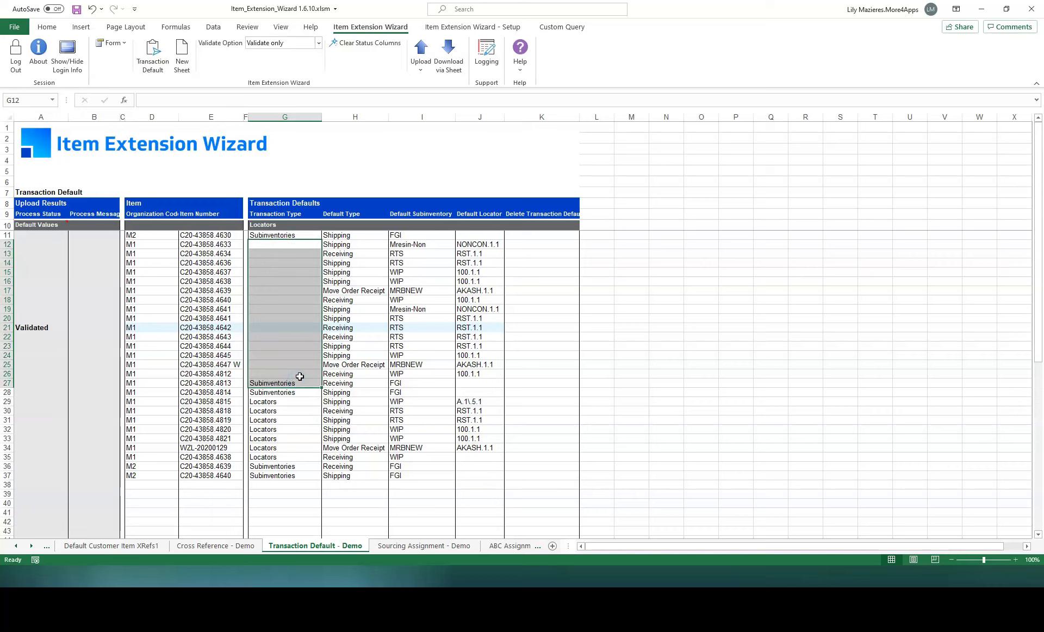
pyautogui.click(291, 235)
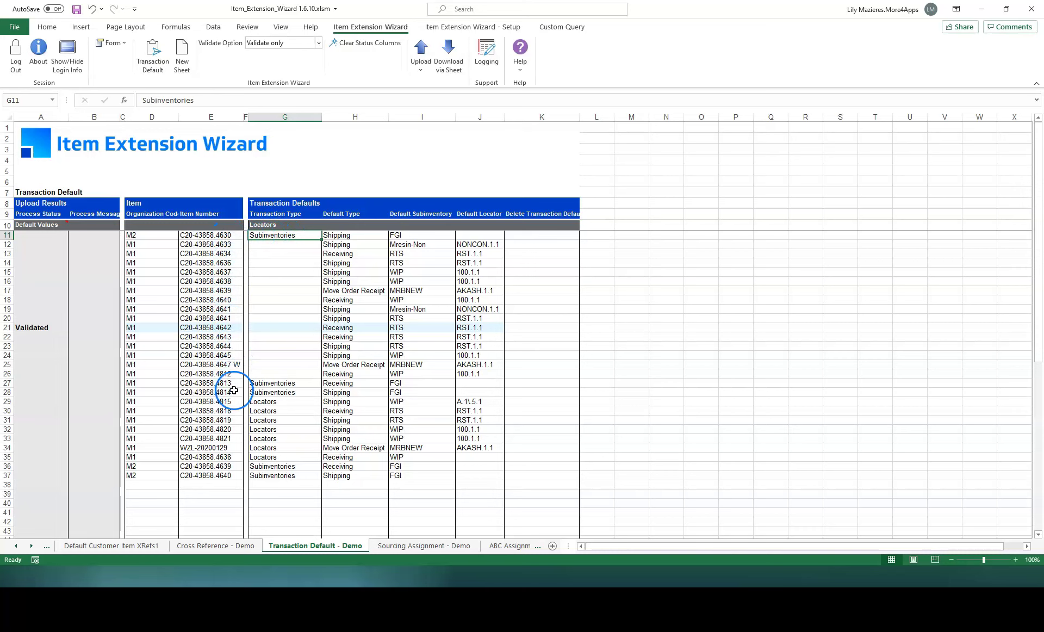
pyautogui.moveTo(266, 401); pyautogui.dragTo(273, 455)
pyautogui.press('Delete')
pyautogui.click(233, 337)
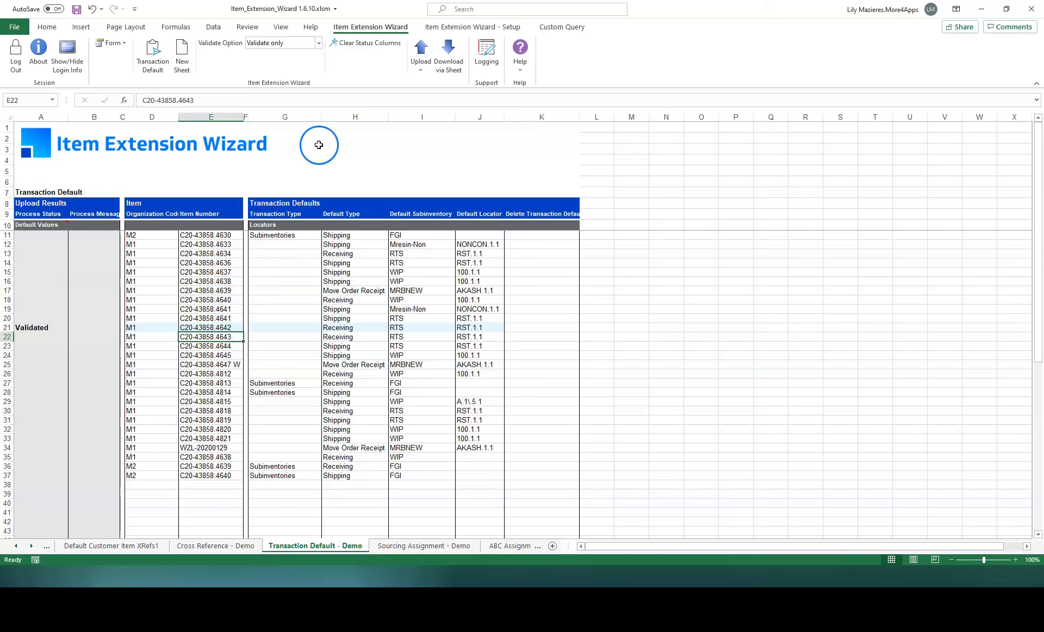
# Set the validate option to Validate and Upload, and upload all rows of the sheet.
pyautogui.click(318, 43)
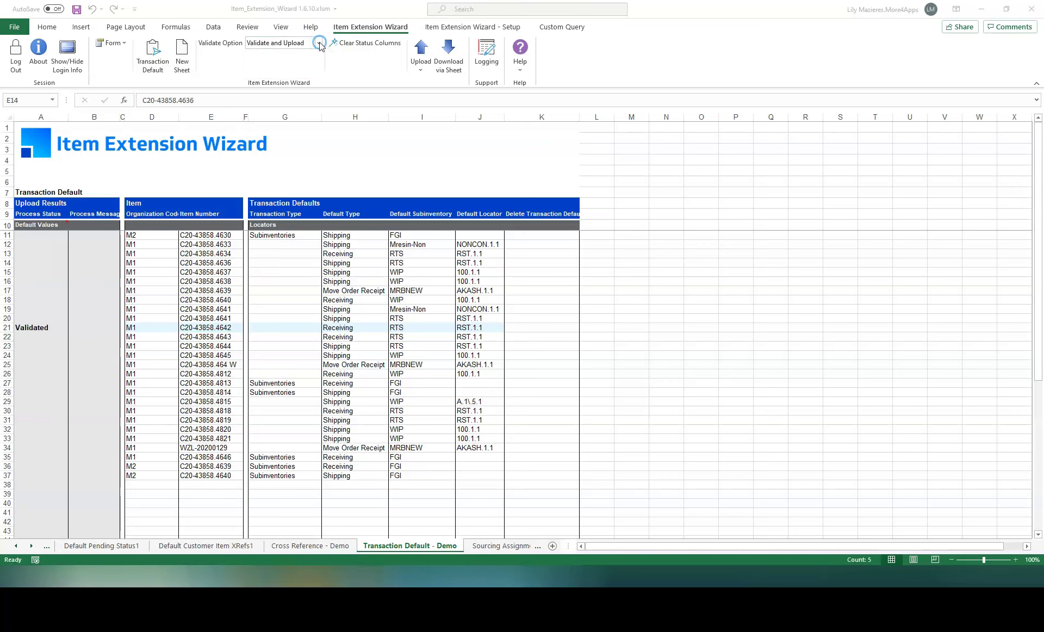
pyautogui.click(421, 70)
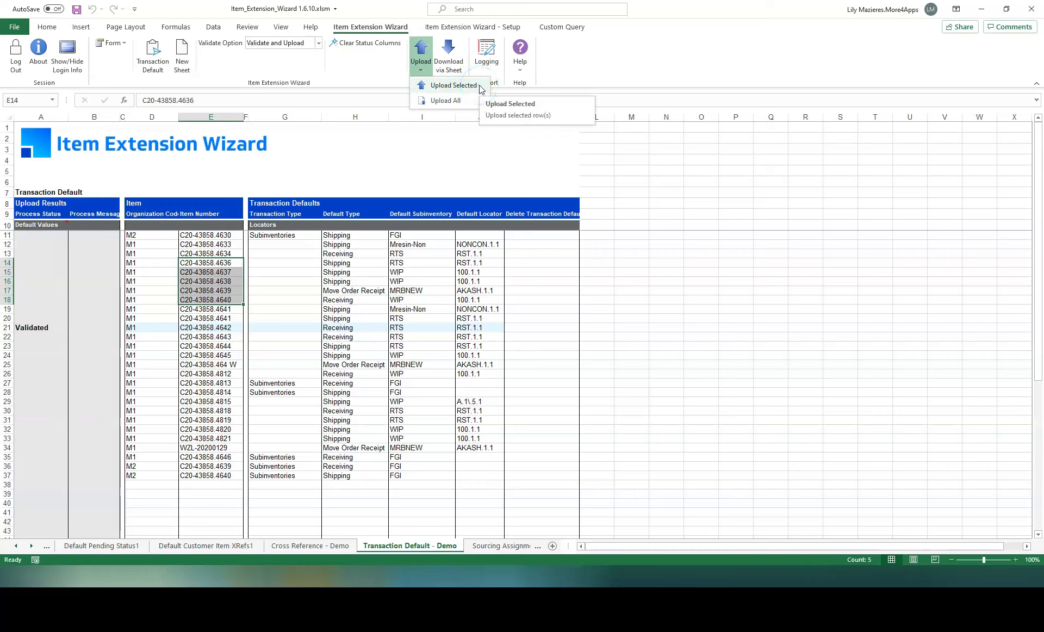
pyautogui.click(319, 259)
pyautogui.moveTo(338, 262); pyautogui.dragTo(348, 318)
pyautogui.moveTo(156, 260); pyautogui.dragTo(158, 328)
pyautogui.click(426, 73)
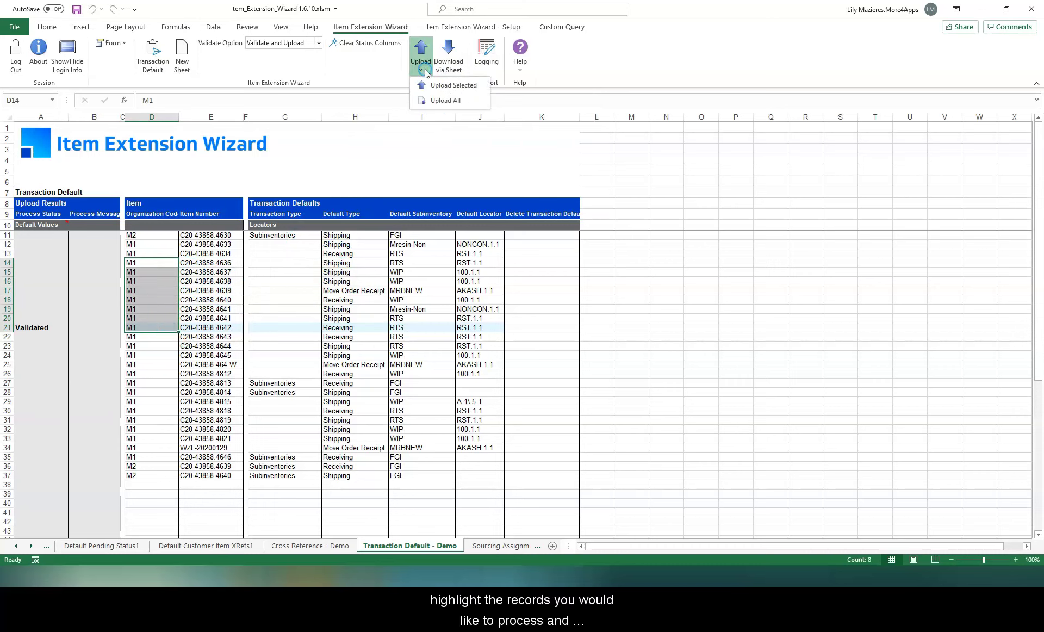
pyautogui.click(468, 101)
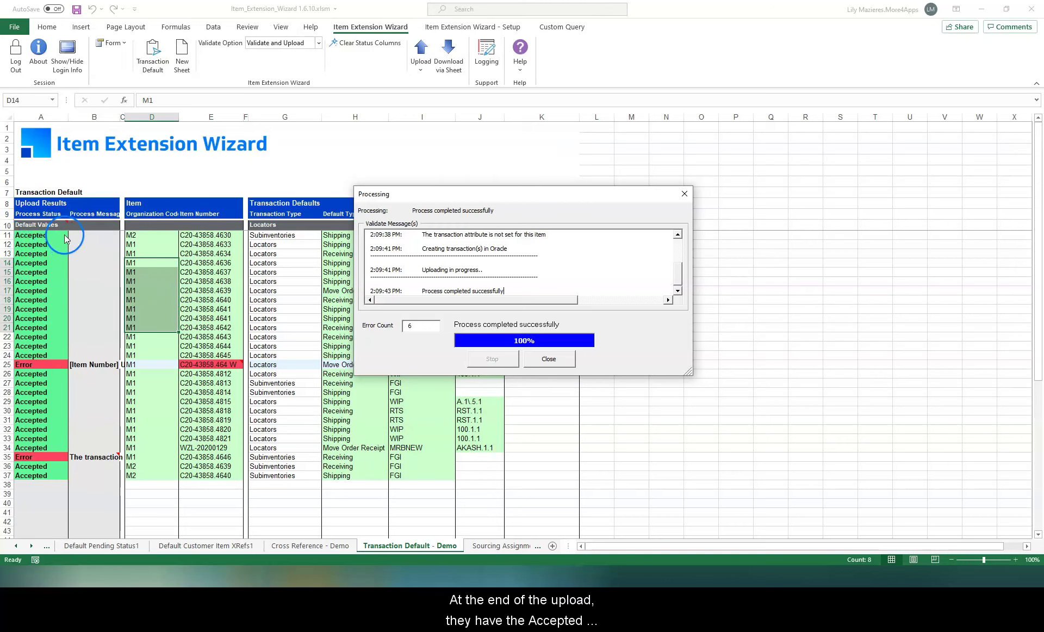
pyautogui.click(564, 361)
# Check the error in row 25, open the row in the form and search item number combinations matching C20-43858.464%.
pyautogui.click(198, 255)
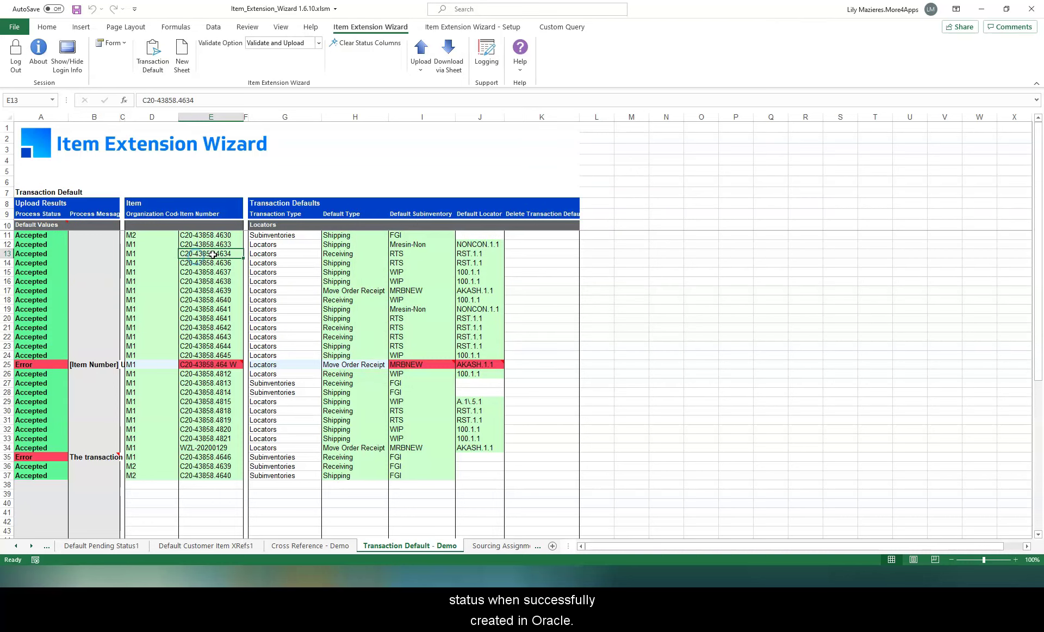
pyautogui.click(61, 364)
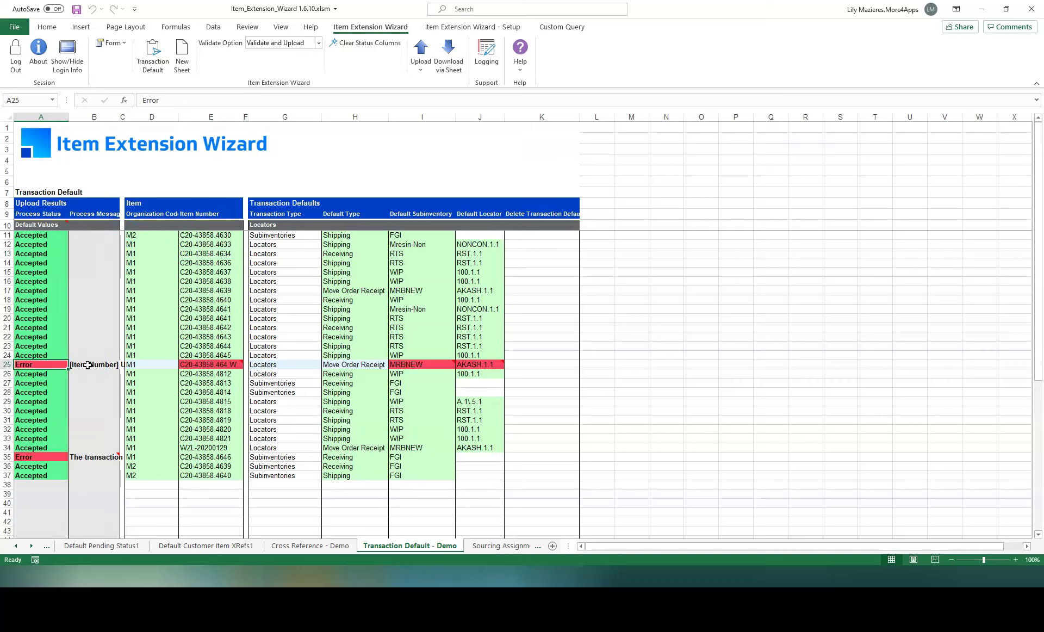
pyautogui.click(87, 365)
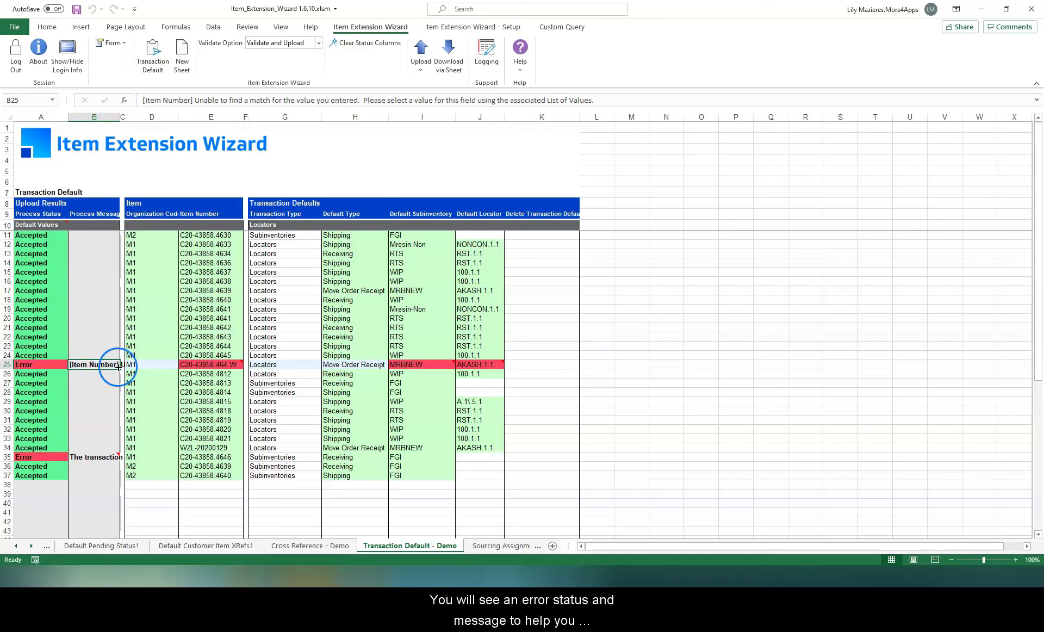
pyautogui.moveTo(203, 364)
pyautogui.click(203, 364)
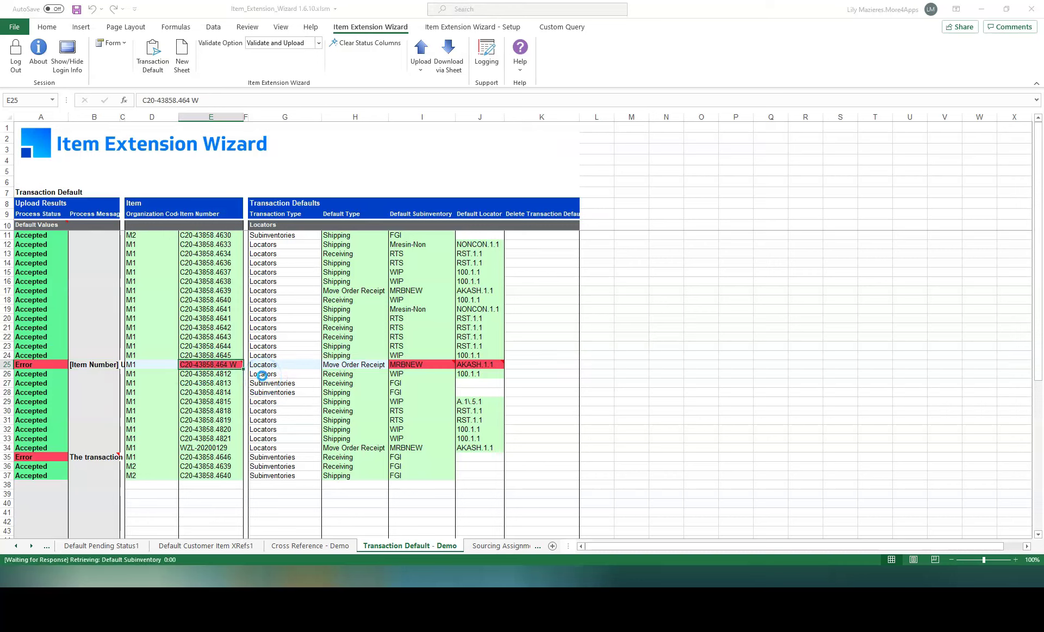
pyautogui.click(566, 236)
pyautogui.click(580, 239)
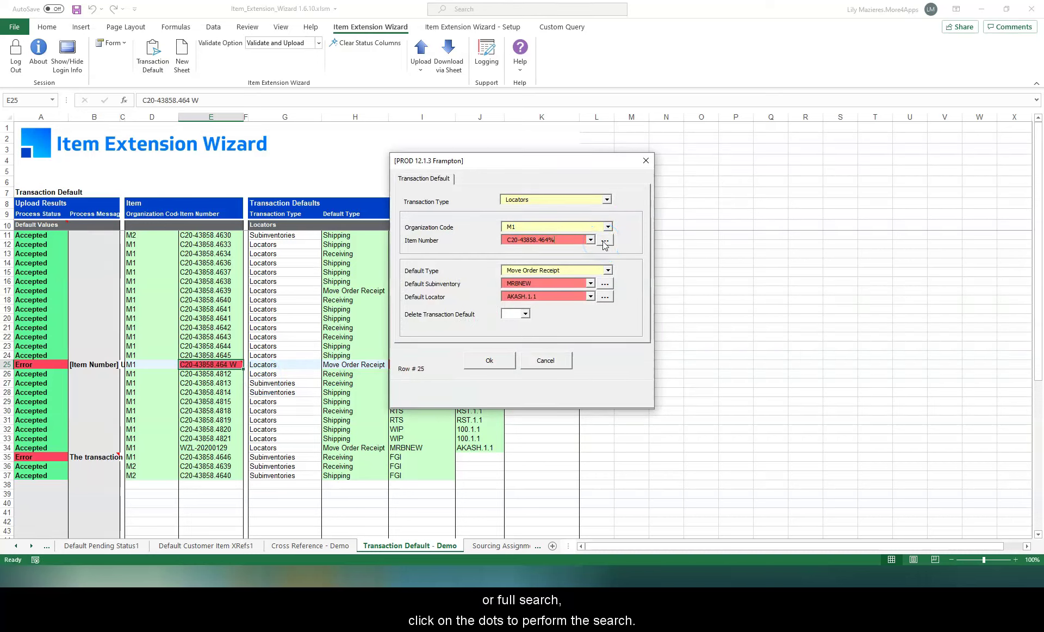
pyautogui.click(604, 240)
pyautogui.click(560, 321)
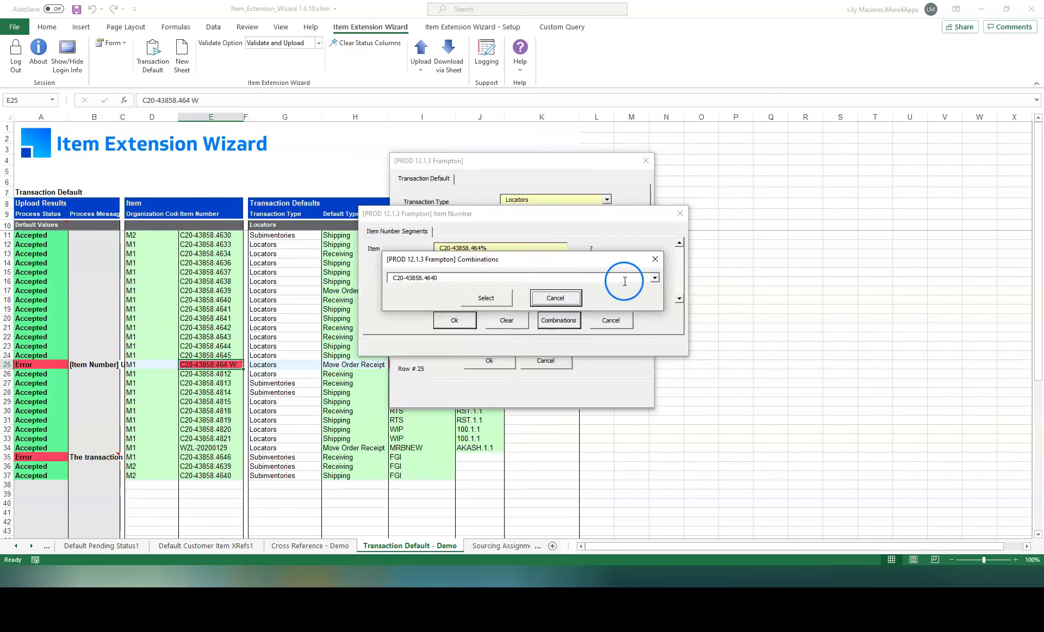
# Choose C20-43858.4645 as the item number for row 25 and save the form.
pyautogui.click(655, 278)
pyautogui.click(450, 287)
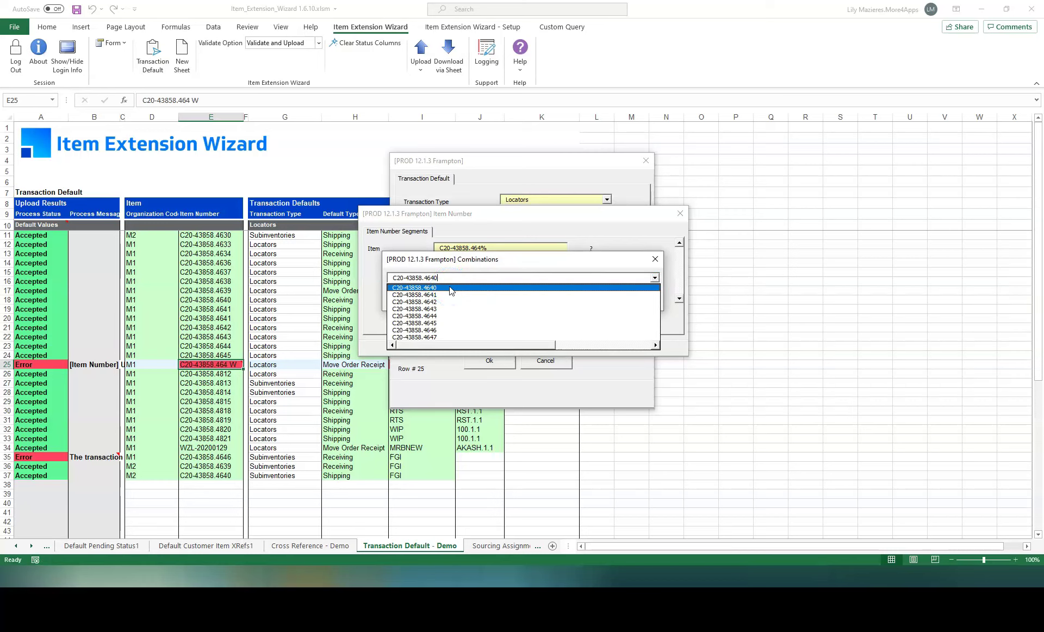
pyautogui.click(448, 323)
pyautogui.click(484, 298)
pyautogui.click(458, 320)
pyautogui.click(489, 360)
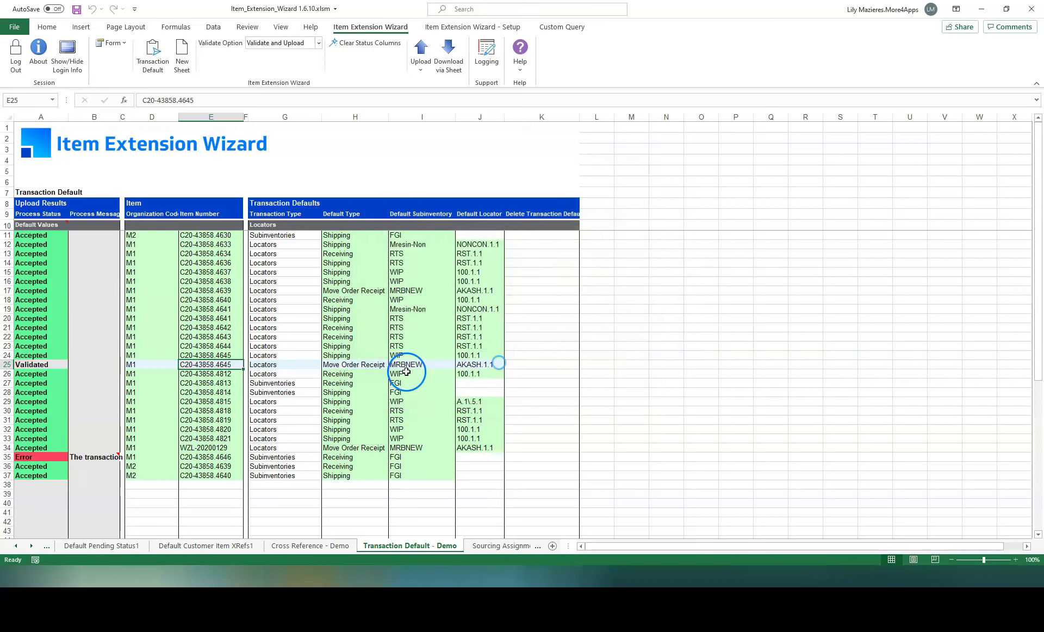
# Upload only the corrected row 25 and read the process message of the remaining error in row 35.
pyautogui.click(423, 71)
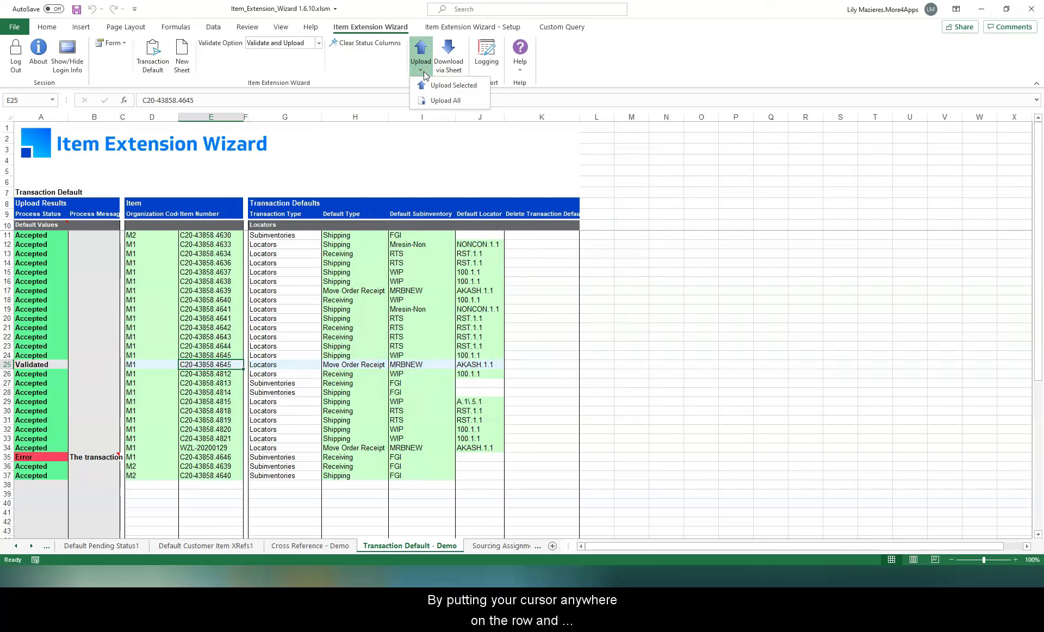
pyautogui.click(481, 92)
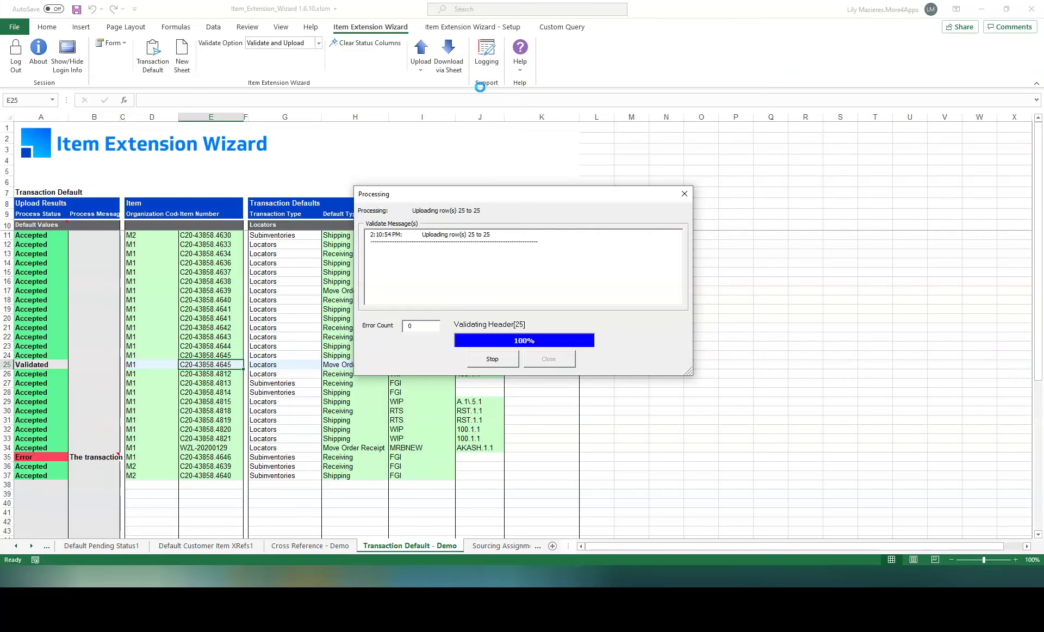
pyautogui.click(558, 364)
pyautogui.click(90, 456)
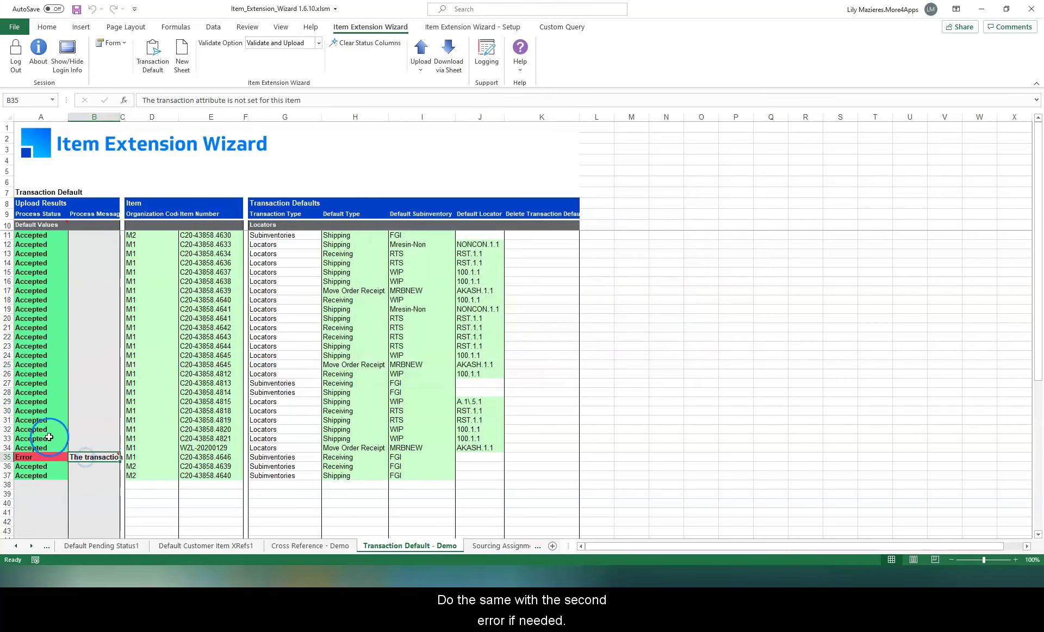
# Copy the item numbers in E29:E37 to the blank rows starting at E39.
pyautogui.click(145, 496)
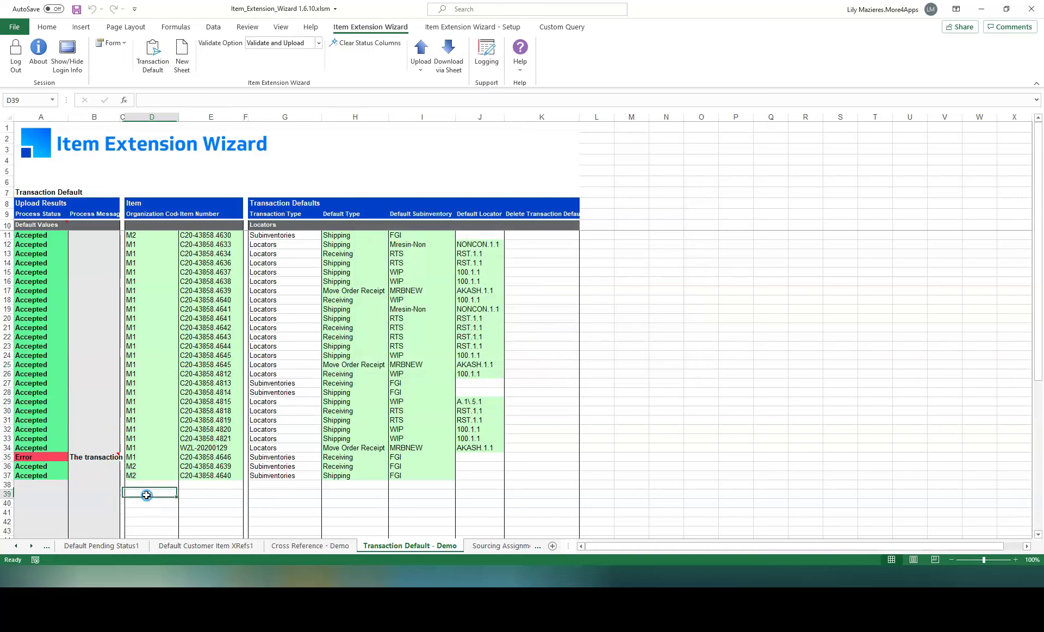
pyautogui.scroll(-1, 182, 482)
pyautogui.scroll(-2, 183, 482)
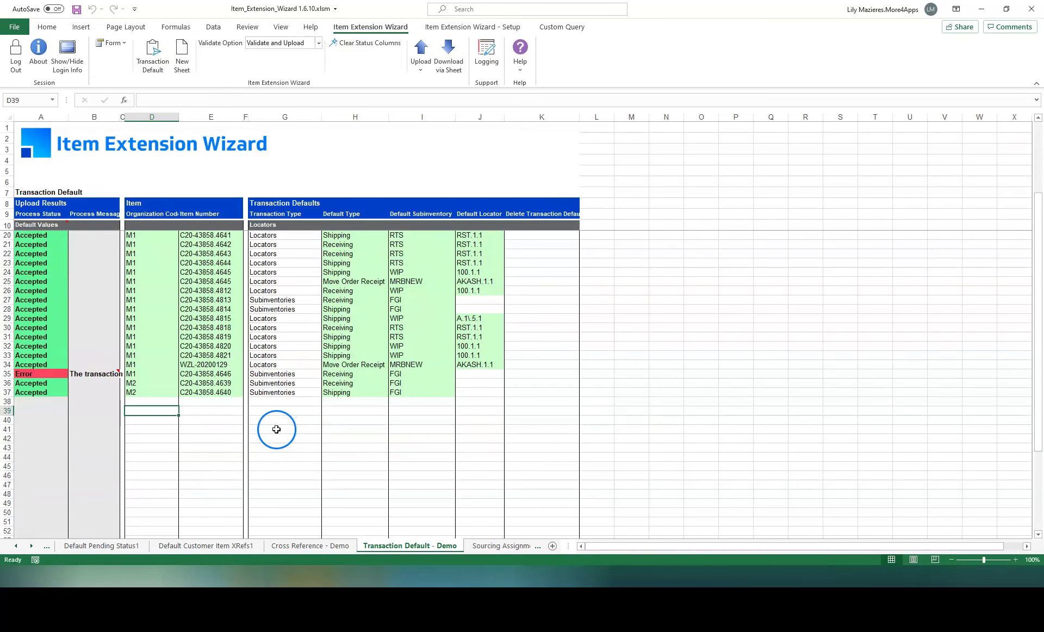
pyautogui.moveTo(205, 318); pyautogui.dragTo(205, 392)
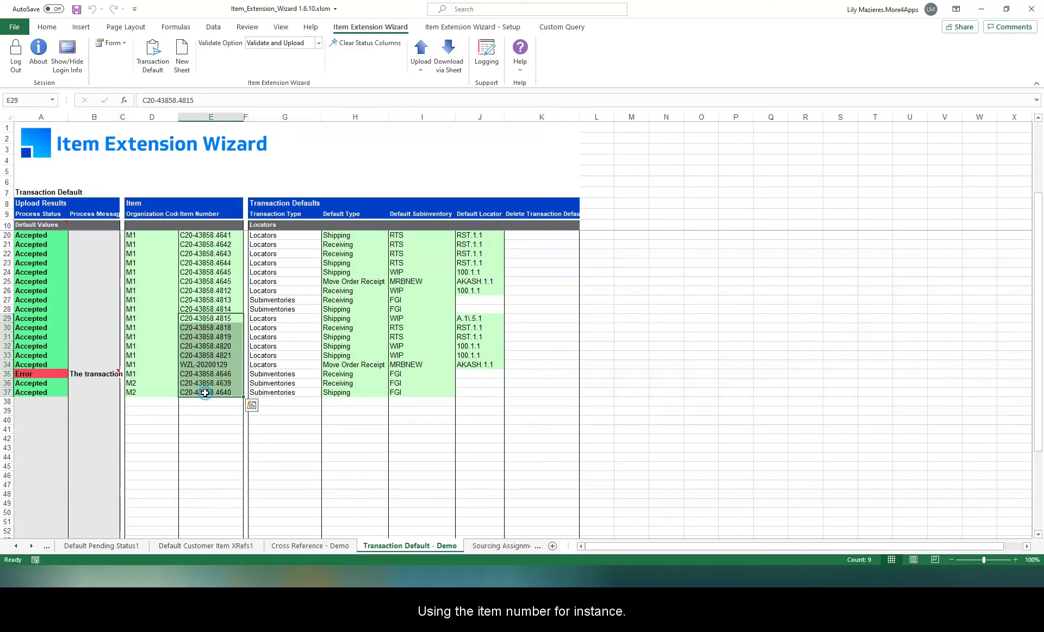
pyautogui.hotkey('ctrl', 'c')
pyautogui.click(205, 412)
pyautogui.hotkey('ctrl', 'v')
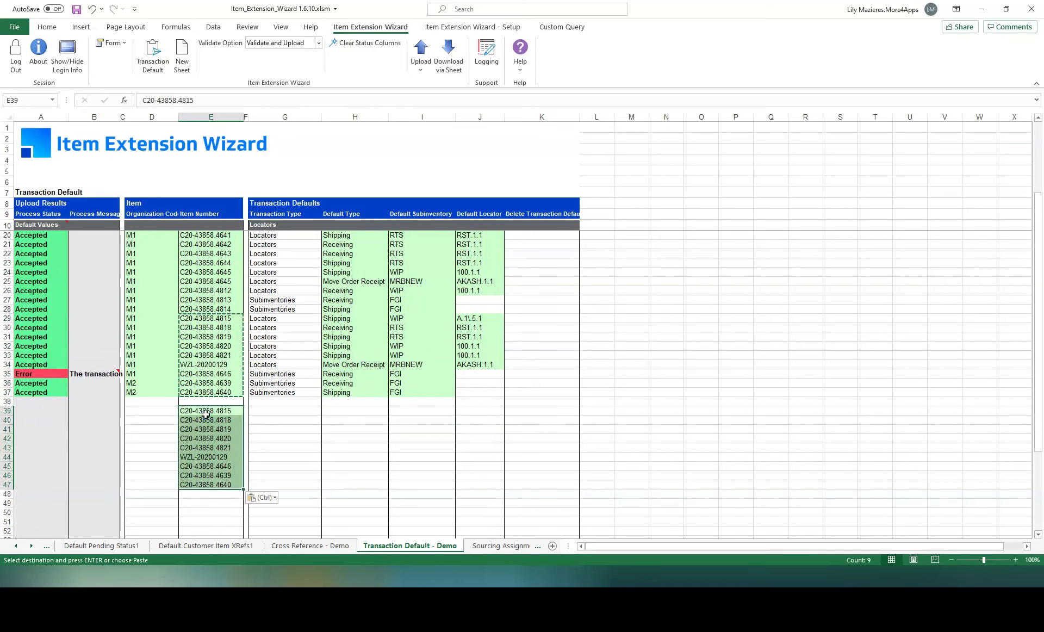
# Download the transaction defaults for the copied item numbers into the sheet and inspect row 39's transaction type and subinventory.
pyautogui.click(446, 67)
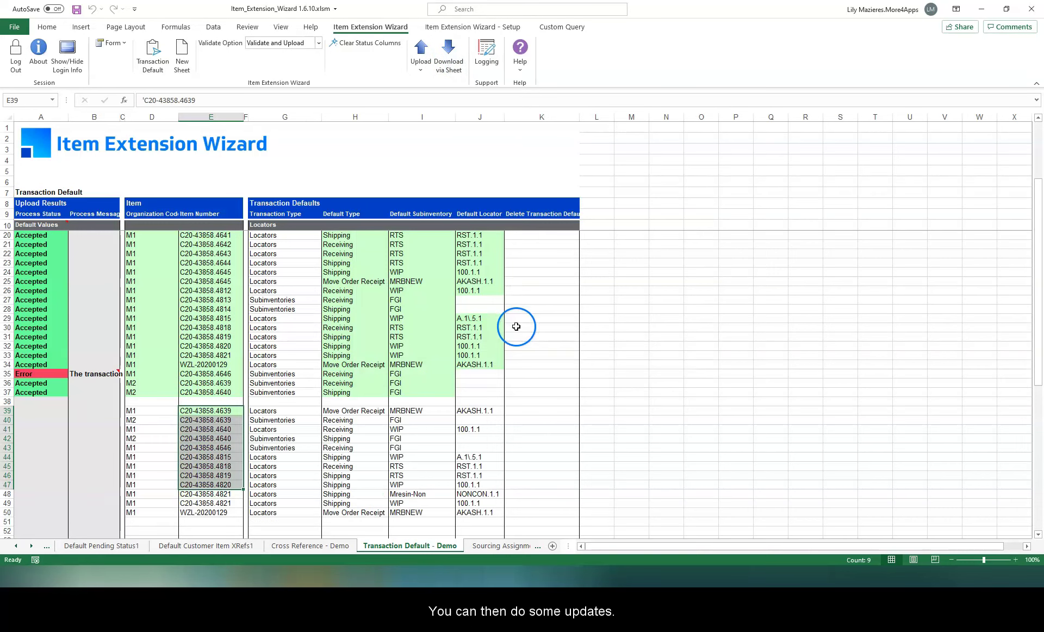
pyautogui.click(284, 410)
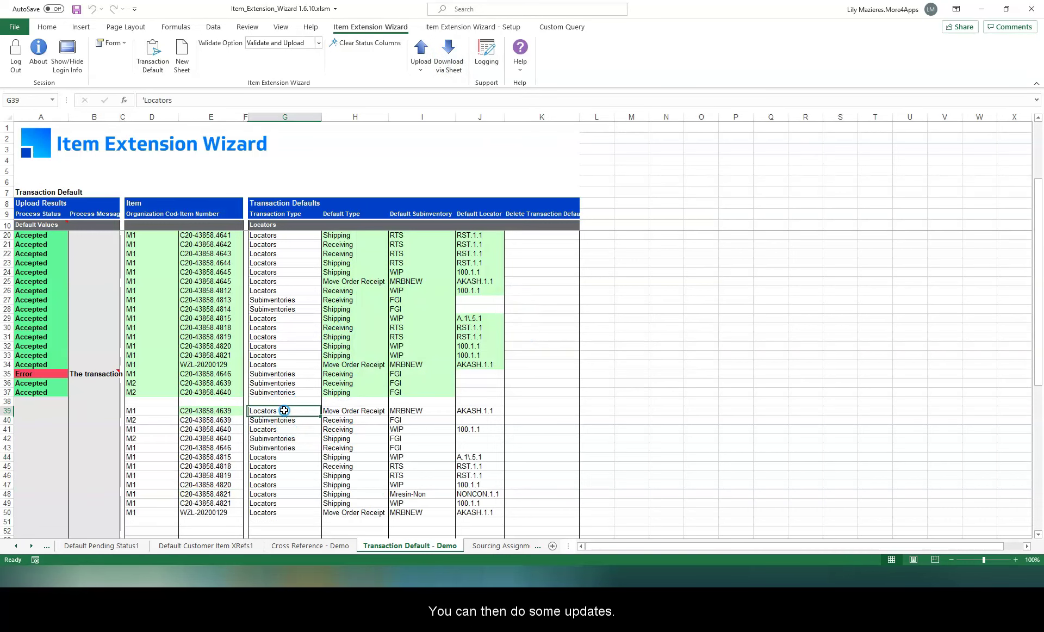
pyautogui.click(440, 411)
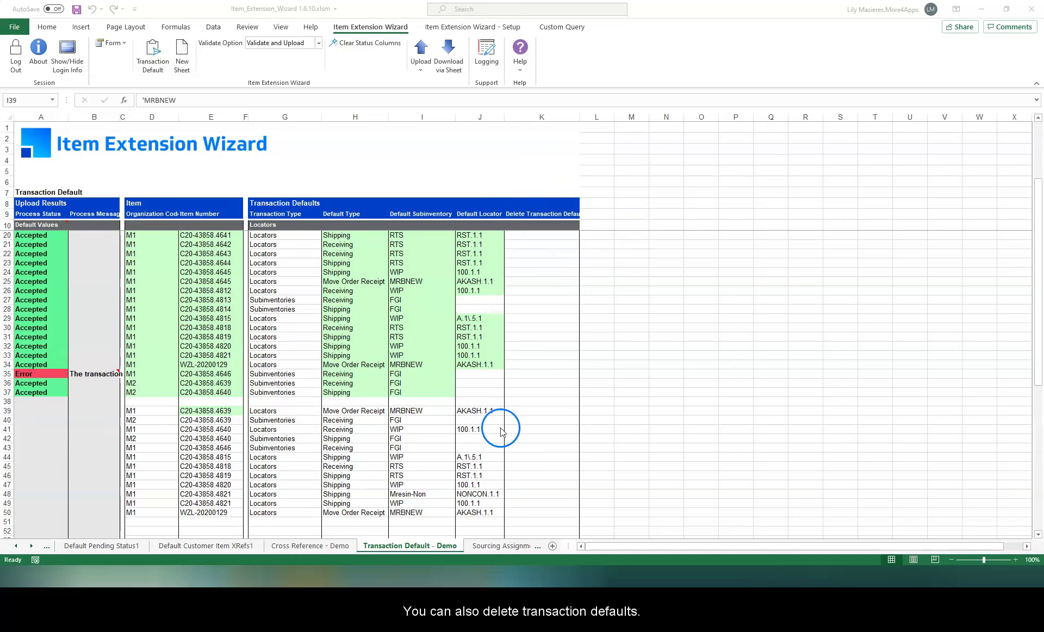
# Set the default value of the Delete Transaction Default column to Yes in the Default Values row.
pyautogui.click(562, 223)
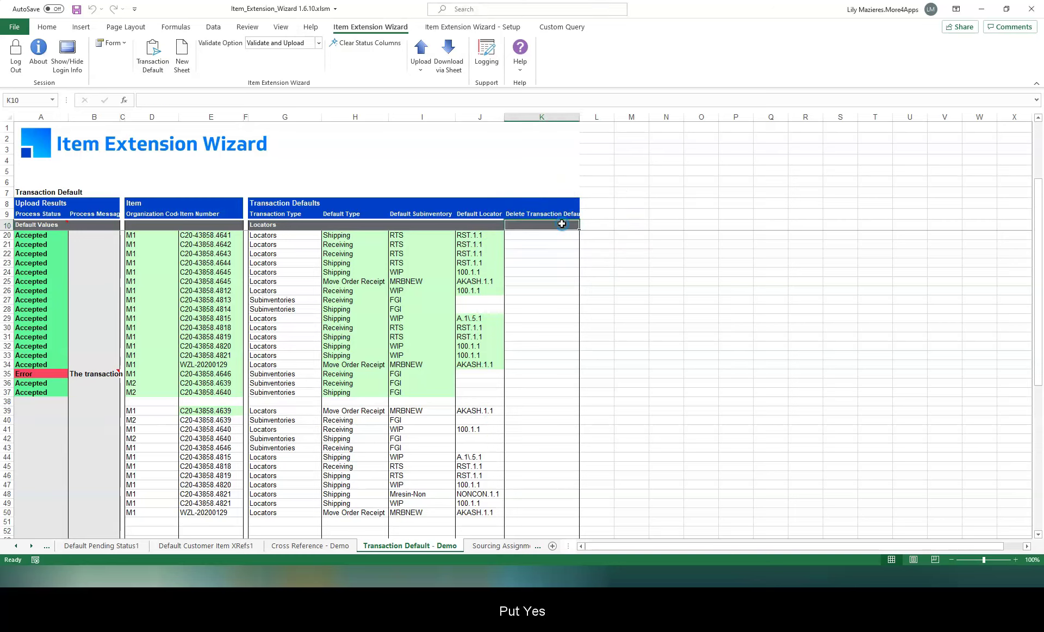
pyautogui.write('Yes')
pyautogui.press('Return')
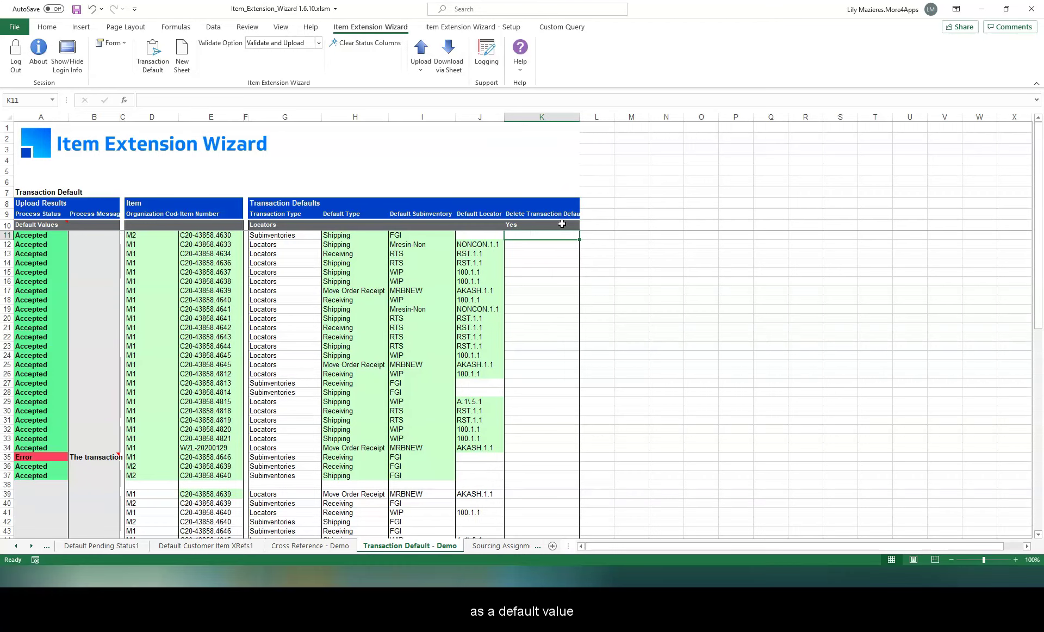
# Upload only rows 44 to 50 to delete their transaction defaults, and read the process message in row 44.
pyautogui.scroll(-4, 543, 396)
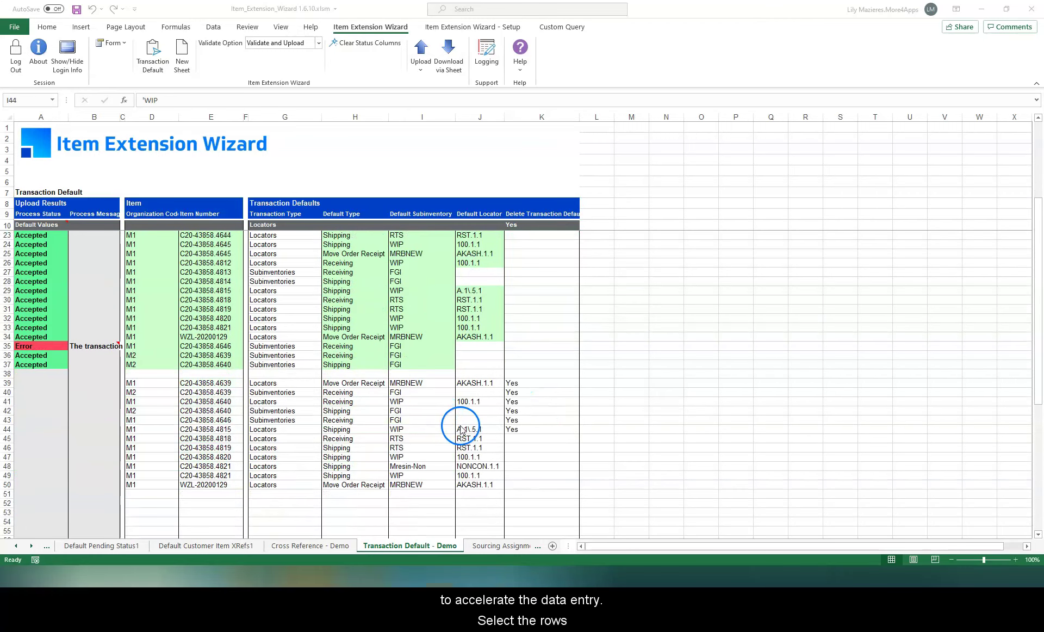
pyautogui.moveTo(461, 430); pyautogui.dragTo(472, 484)
pyautogui.click(422, 429)
pyautogui.moveTo(422, 429); pyautogui.dragTo(423, 483)
pyautogui.moveTo(354, 429); pyautogui.dragTo(379, 491)
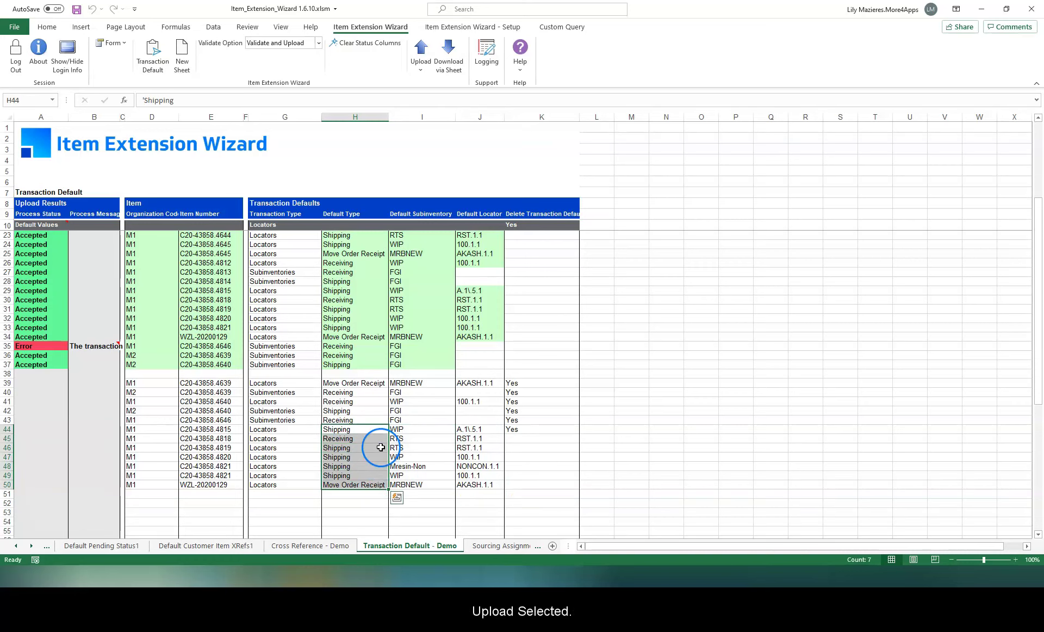
pyautogui.click(421, 64)
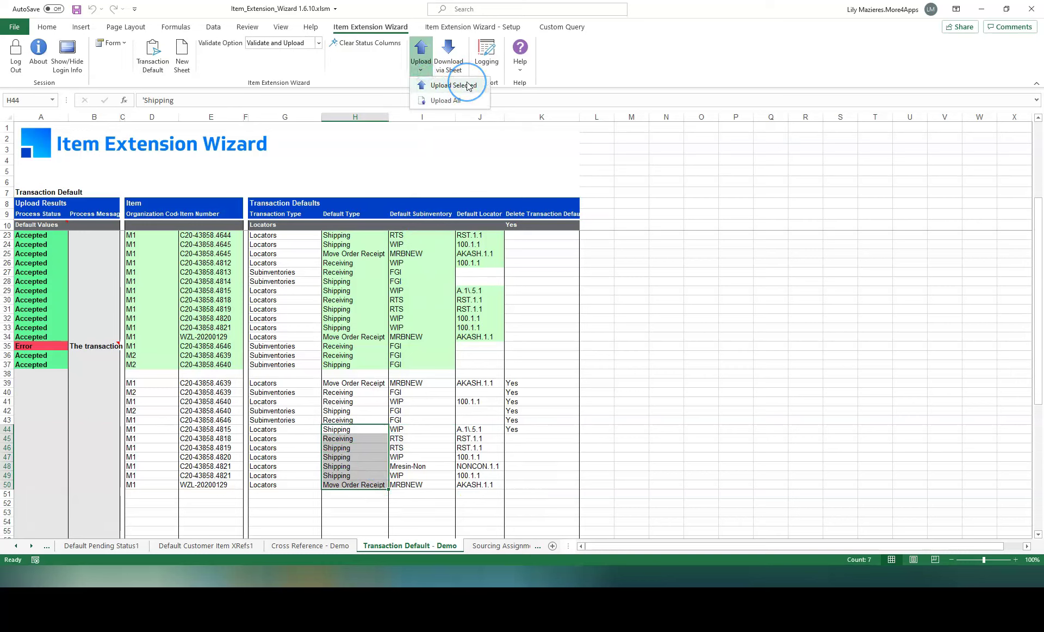
pyautogui.click(469, 85)
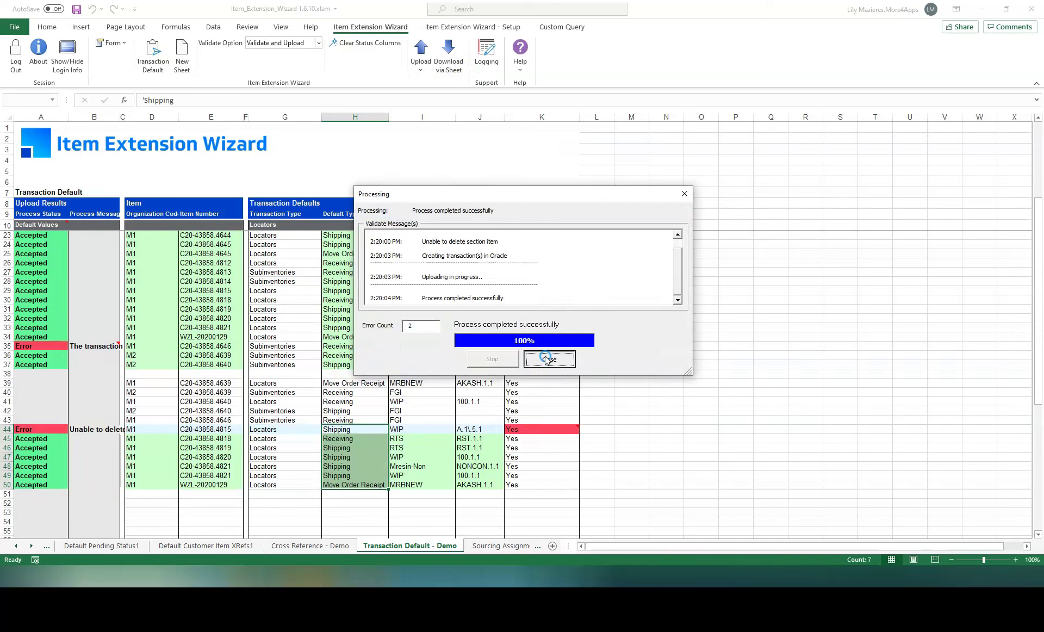
pyautogui.click(546, 358)
pyautogui.click(90, 430)
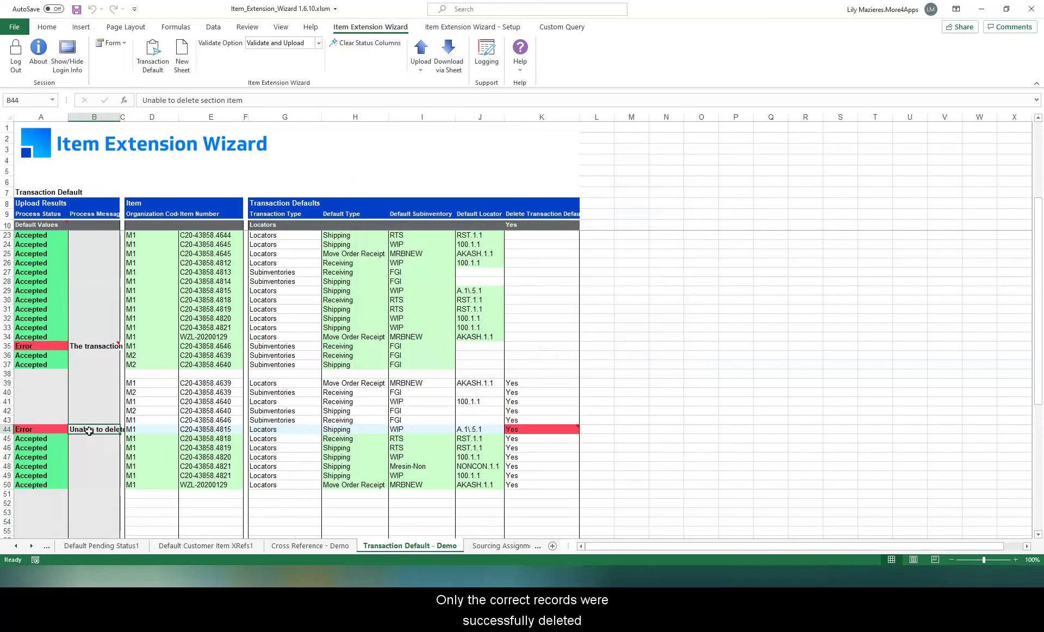